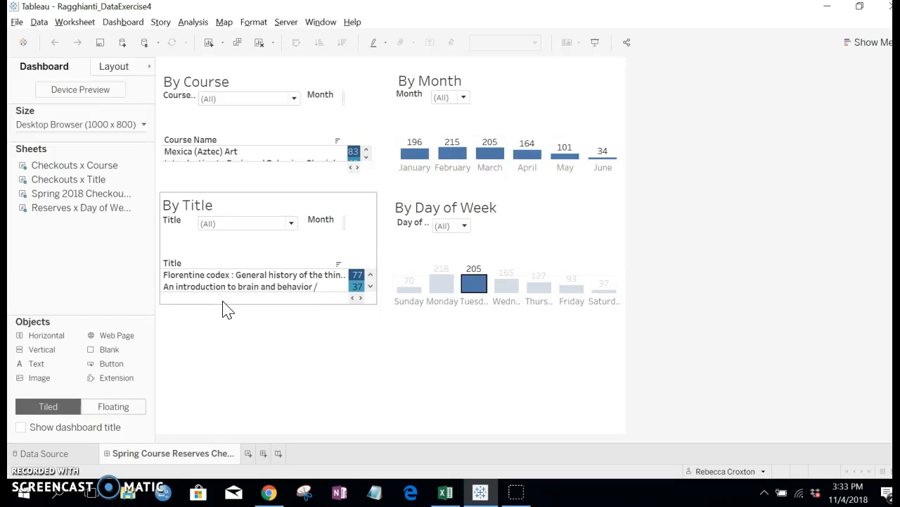
pyautogui.click(227, 309)
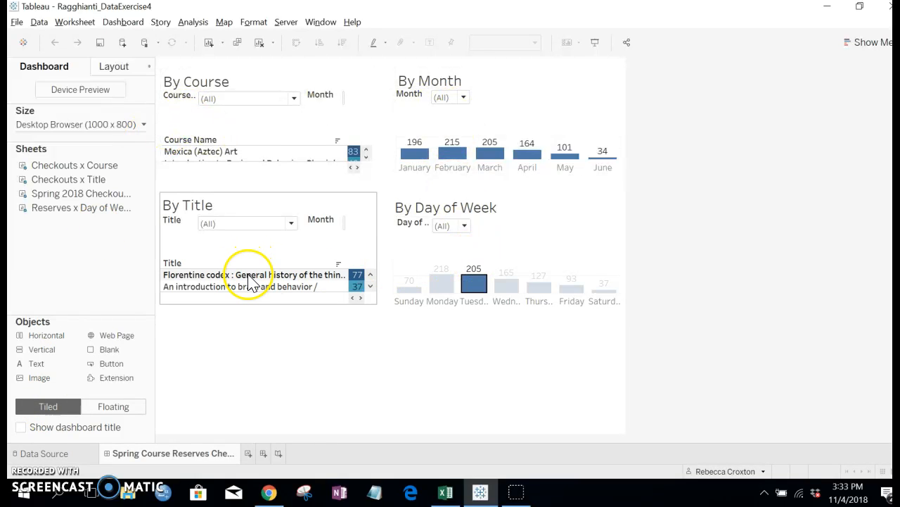
pyautogui.click(111, 408)
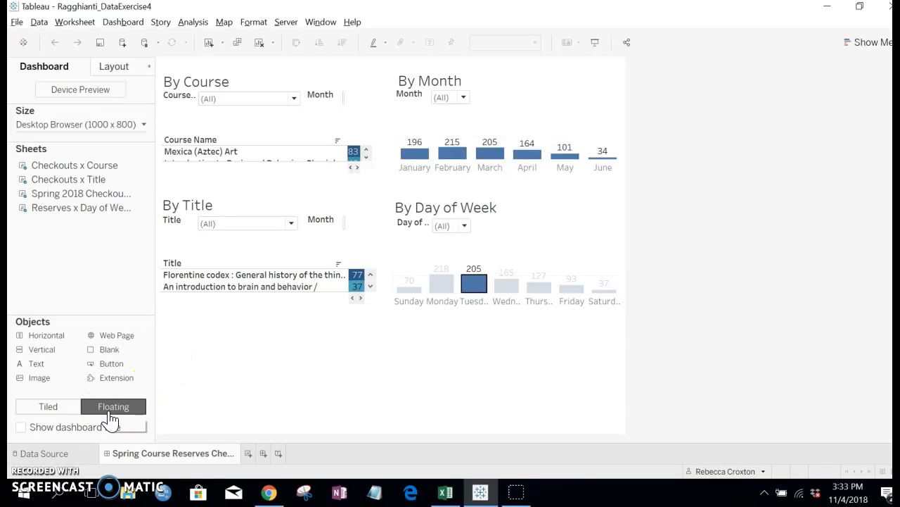
pyautogui.click(51, 409)
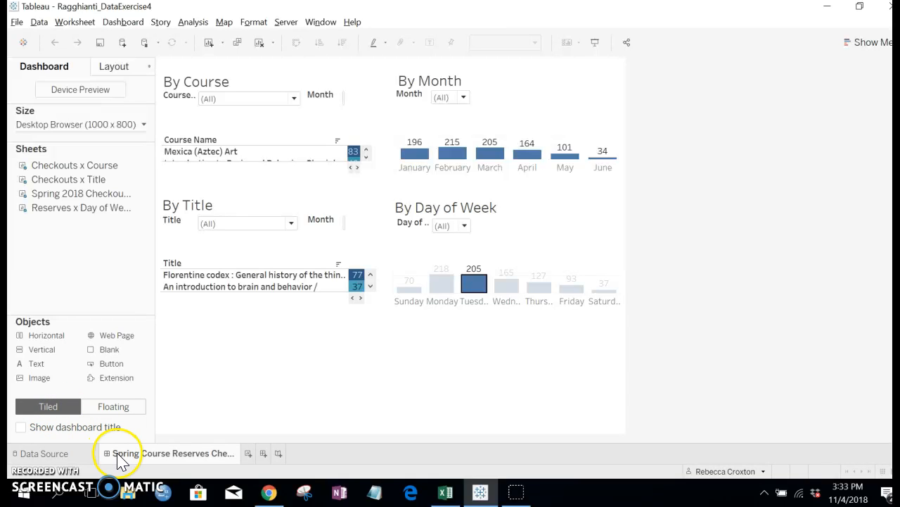
# Unhide all the worksheets used in the Spring Course Reserves dashboard
pyautogui.moveTo(118, 456)
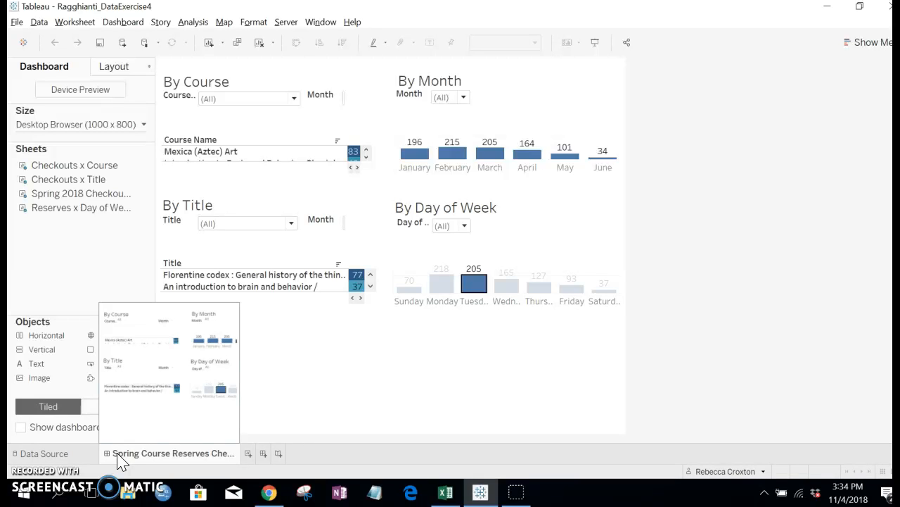
pyautogui.rightClick(119, 456)
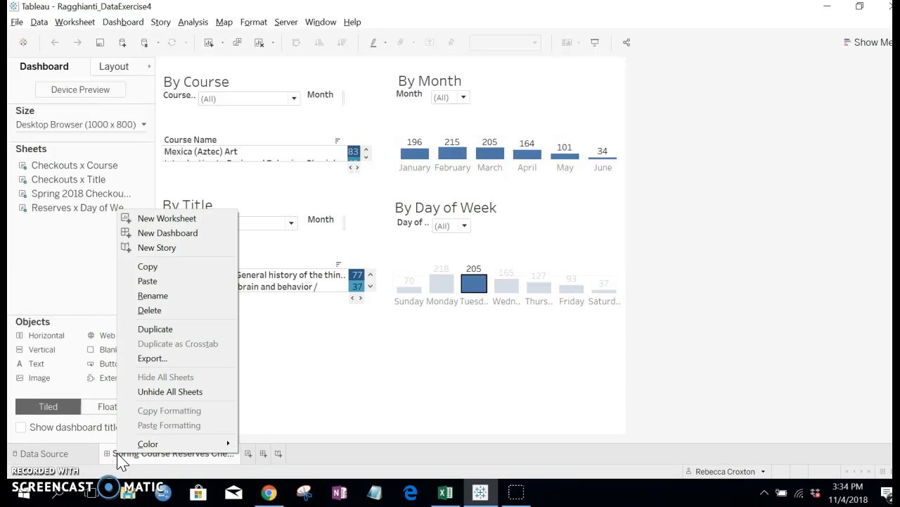
pyautogui.click(150, 391)
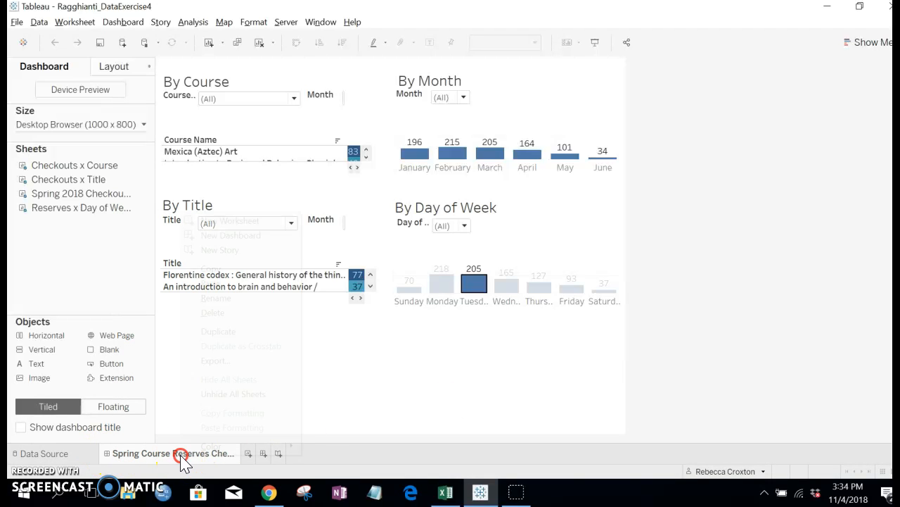
pyautogui.click(203, 395)
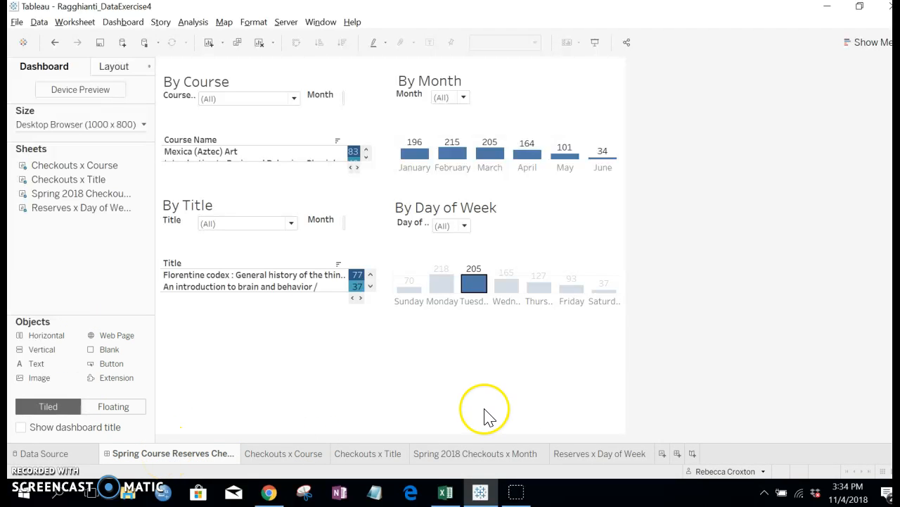
# Delete the existing Spring Course Reserves dashboard from the workbook
pyautogui.moveTo(87, 173)
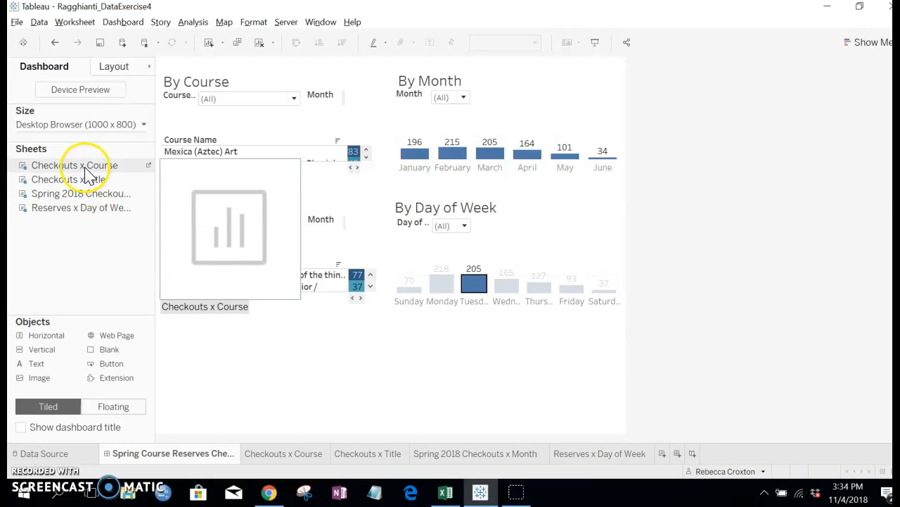
pyautogui.moveTo(59, 215)
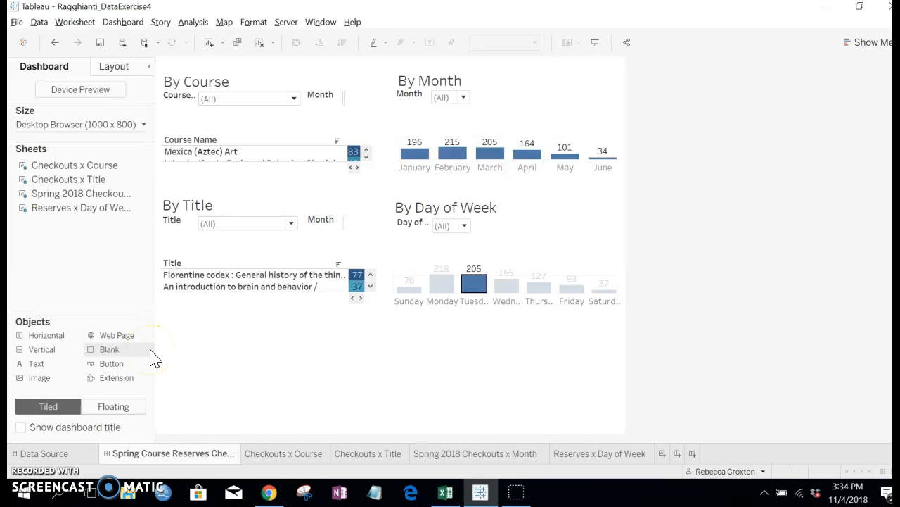
pyautogui.rightClick(141, 456)
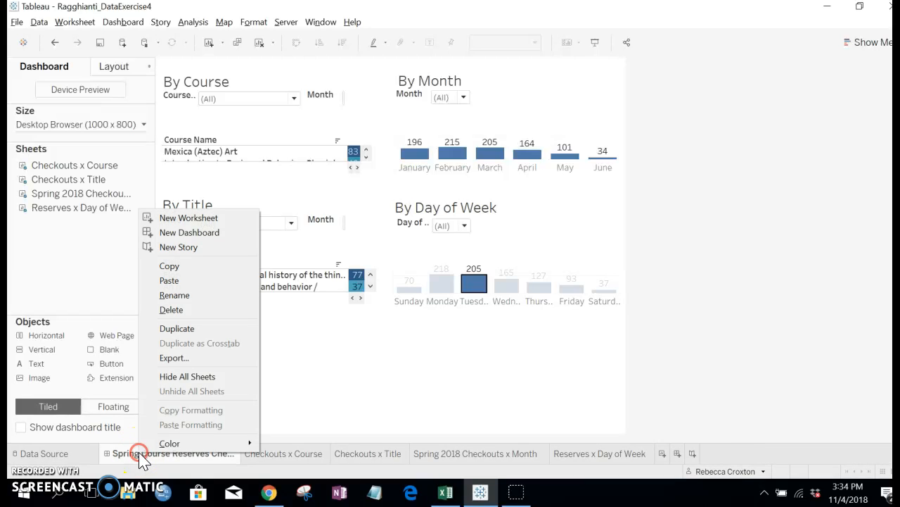
pyautogui.click(180, 313)
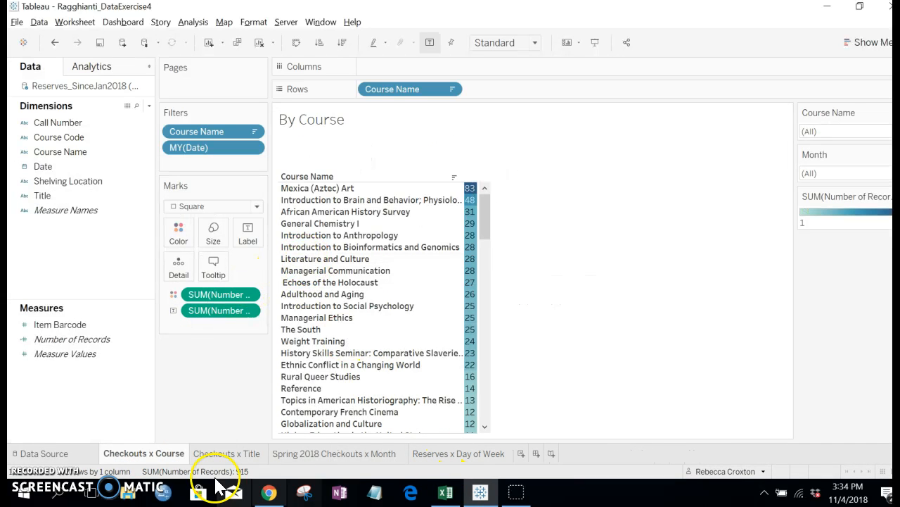
# Look through the remaining worksheets and create a new blank dashboard that uses floating placement
pyautogui.click(223, 453)
pyautogui.click(285, 453)
pyautogui.click(426, 457)
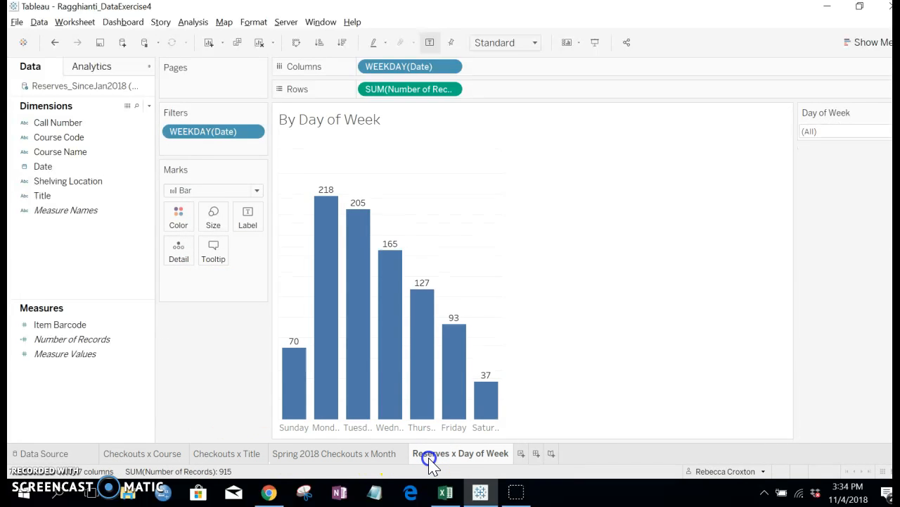
pyautogui.click(536, 454)
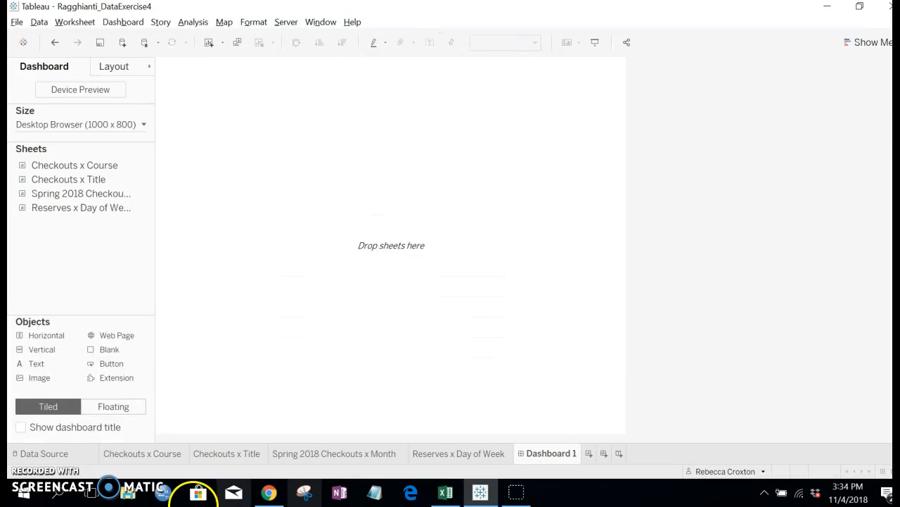
pyautogui.click(106, 413)
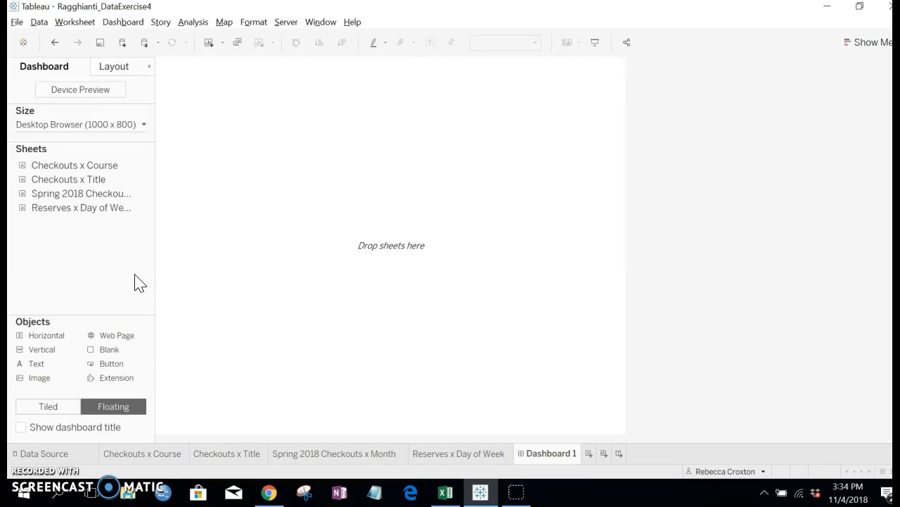
pyautogui.click(148, 240)
# Place the Checkouts x Course sheet in the dashboard's upper-left corner and enlarge it until the full list columns fit
pyautogui.click(72, 168)
pyautogui.moveTo(115, 164); pyautogui.dragTo(161, 64)
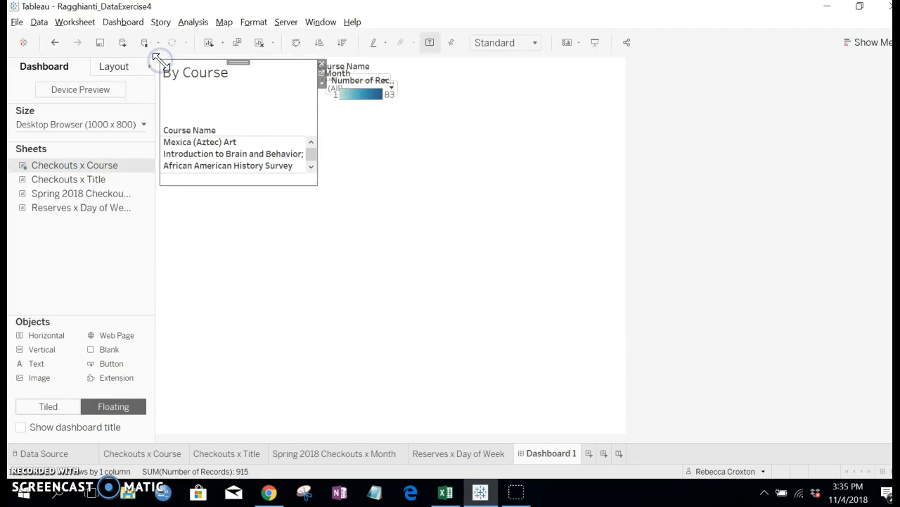
pyautogui.moveTo(302, 184); pyautogui.dragTo(304, 260)
pyautogui.moveTo(316, 211); pyautogui.dragTo(383, 216)
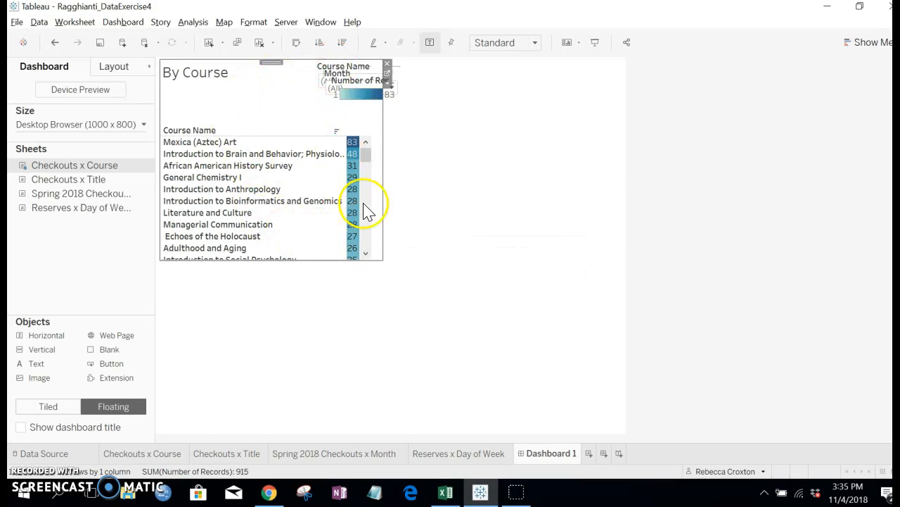
pyautogui.moveTo(381, 259); pyautogui.dragTo(379, 253)
pyautogui.click(425, 243)
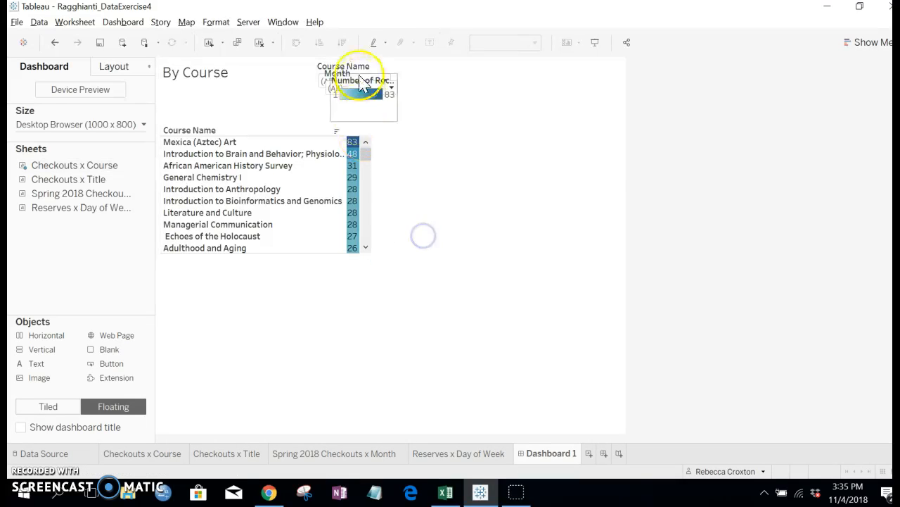
# Move the Course Name filter under the By Course title and the Month filter to its right
pyautogui.click(360, 64)
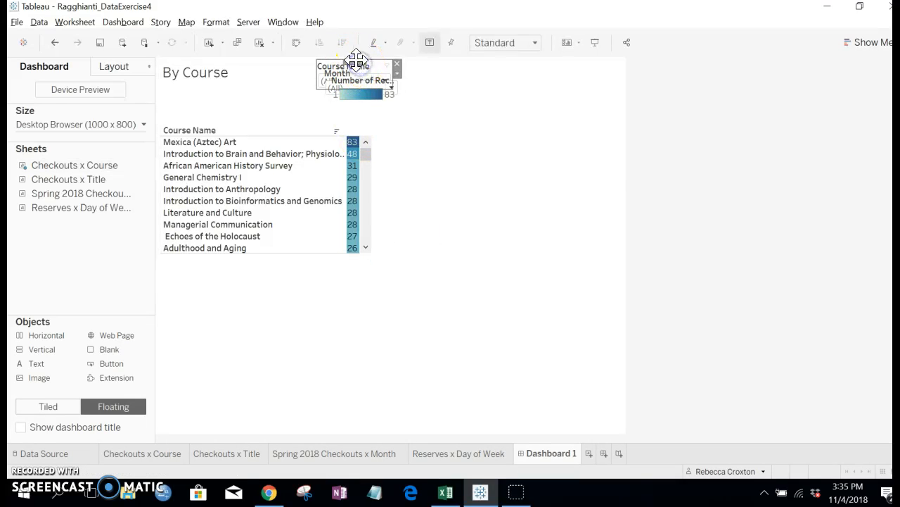
pyautogui.moveTo(220, 83); pyautogui.dragTo(201, 83)
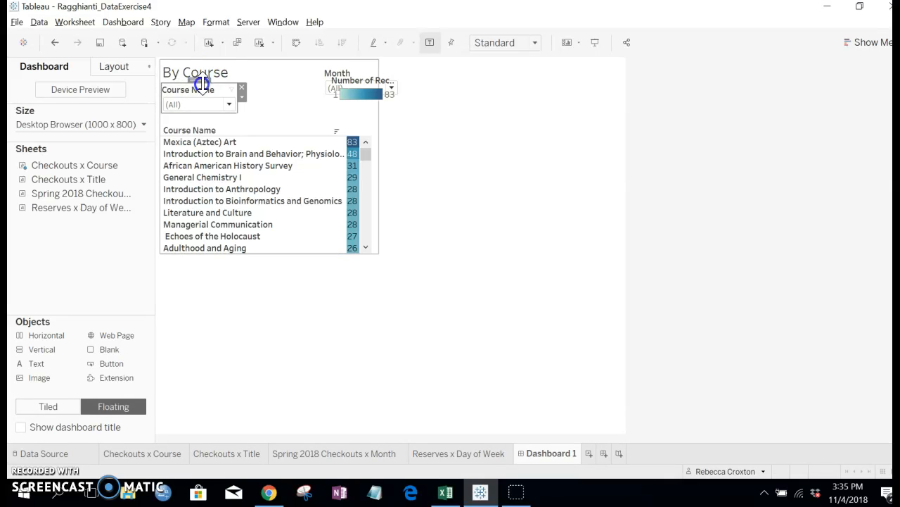
pyautogui.click(348, 82)
pyautogui.moveTo(336, 66); pyautogui.dragTo(289, 93)
pyautogui.click(199, 86)
pyautogui.moveTo(198, 82); pyautogui.dragTo(304, 58)
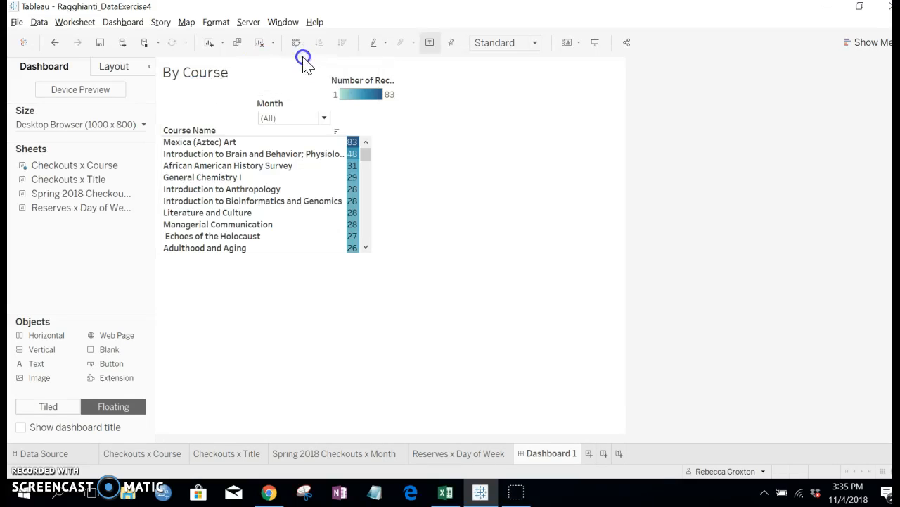
pyautogui.click(53, 43)
# Arrange the By Course filters with Month directly under the title and Course Name to its right
pyautogui.moveTo(201, 81); pyautogui.dragTo(415, 102)
pyautogui.click(261, 104)
pyautogui.moveTo(291, 94); pyautogui.dragTo(202, 86)
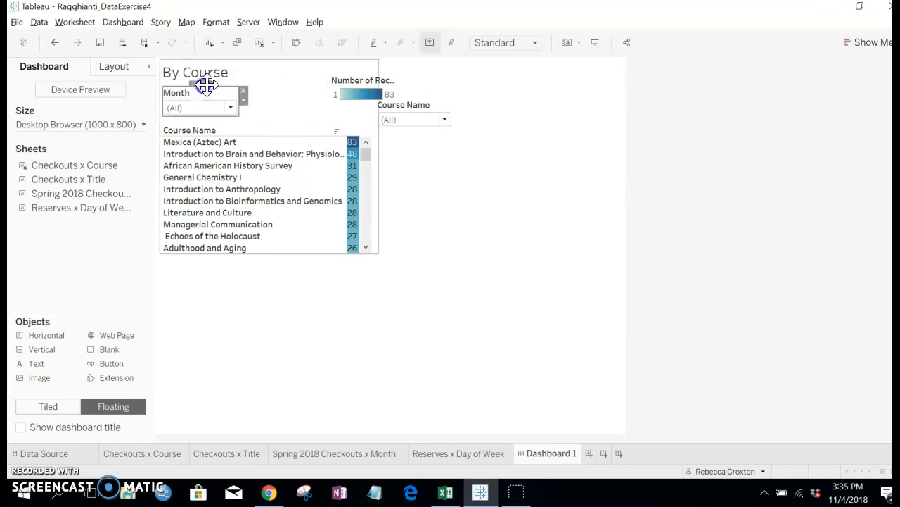
pyautogui.click(421, 114)
pyautogui.moveTo(415, 94); pyautogui.dragTo(282, 88)
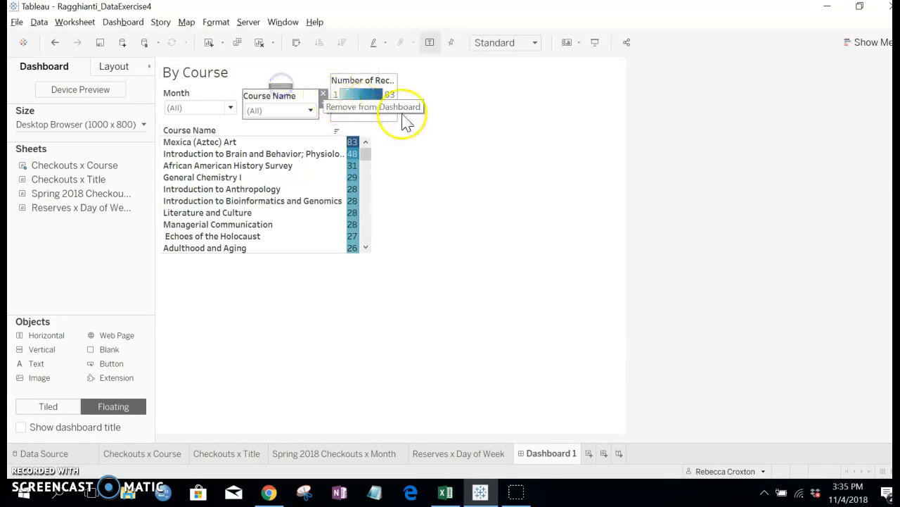
pyautogui.click(438, 115)
pyautogui.click(275, 92)
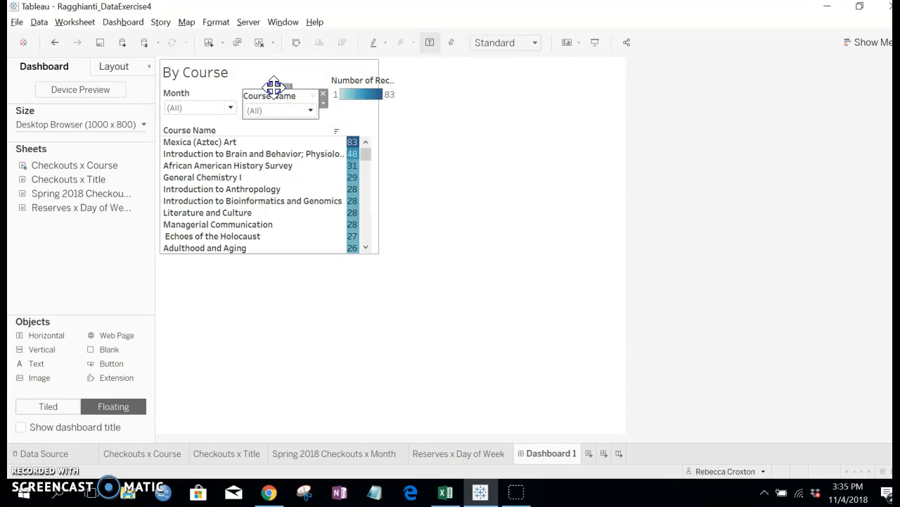
pyautogui.moveTo(274, 86); pyautogui.dragTo(272, 88)
# Remove the Number of Records color legend of the By Course sheet from the dashboard
pyautogui.click(426, 133)
pyautogui.click(392, 95)
pyautogui.click(375, 81)
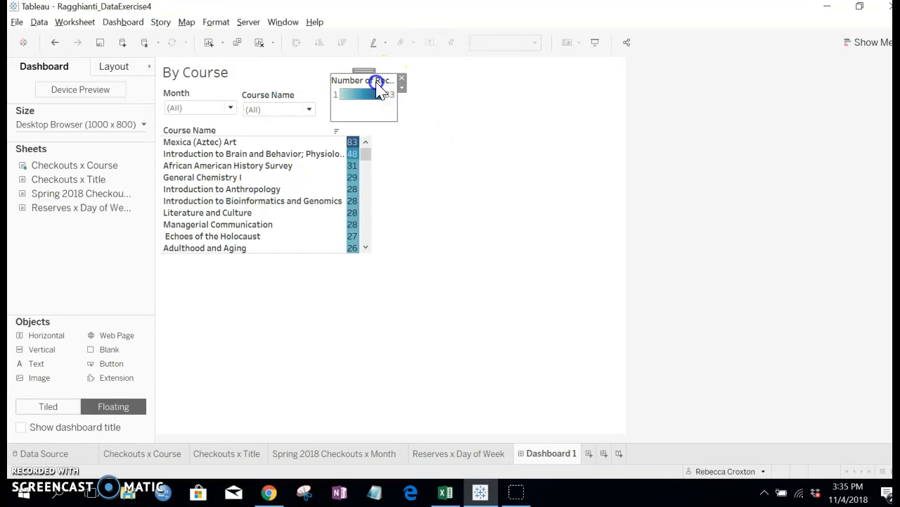
pyautogui.click(369, 159)
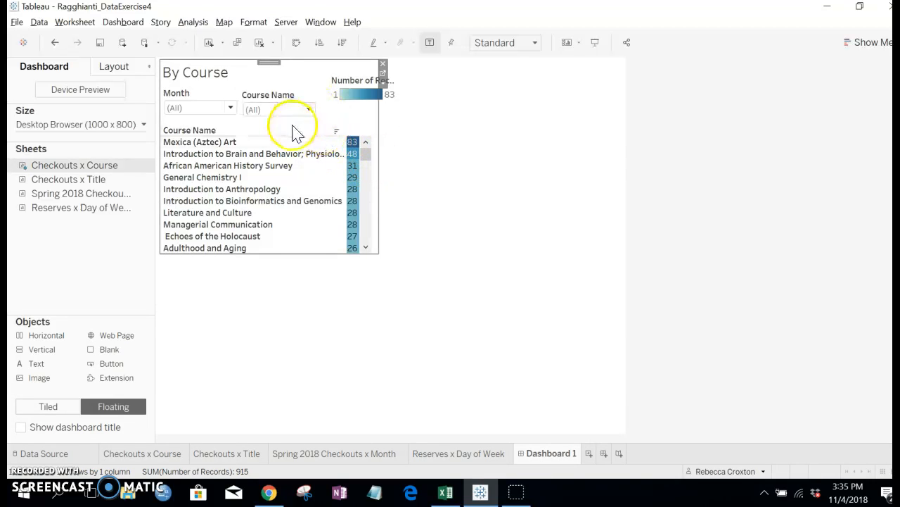
pyautogui.click(358, 82)
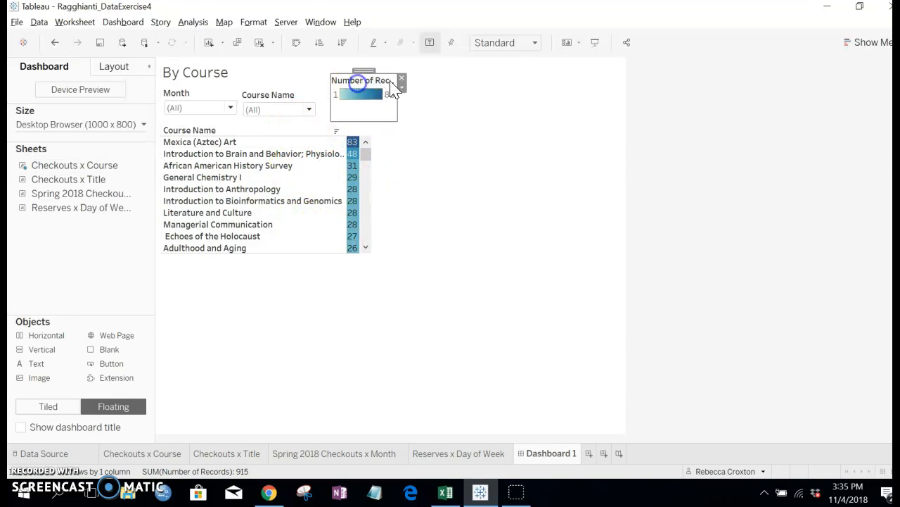
pyautogui.click(401, 83)
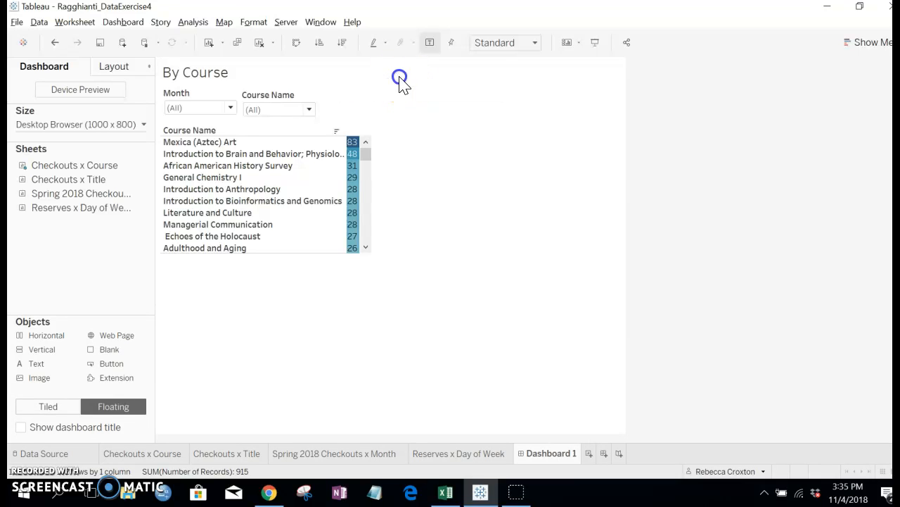
pyautogui.click(220, 139)
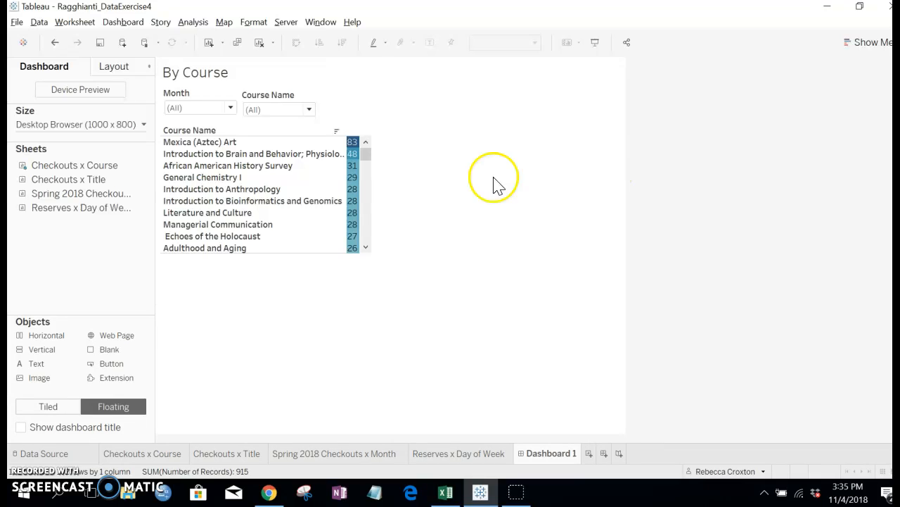
# Add the Checkouts x Title sheet beside By Course, enlarge it, and move its Month filter under the By Title heading
pyautogui.moveTo(67, 179); pyautogui.dragTo(378, 66)
pyautogui.moveTo(538, 194); pyautogui.dragTo(610, 220)
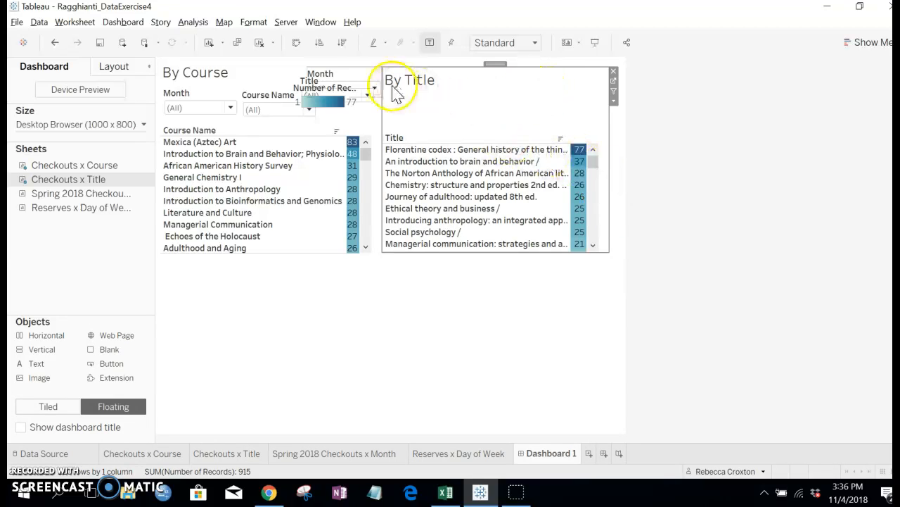
pyautogui.click(319, 69)
pyautogui.moveTo(342, 65); pyautogui.dragTo(420, 92)
# Remove By Title's Number of Records legend and place the Title filter to the right of its Month filter
pyautogui.click(338, 90)
pyautogui.moveTo(346, 84); pyautogui.dragTo(495, 85)
pyautogui.click(531, 91)
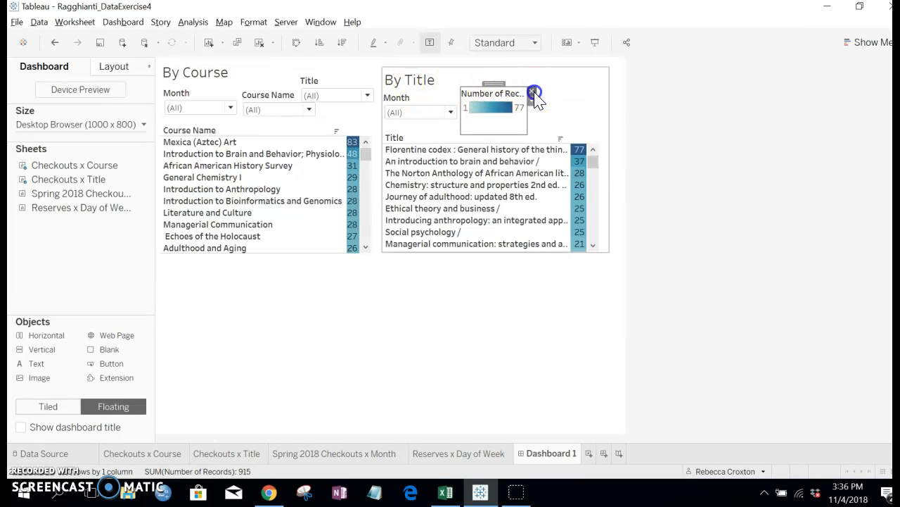
pyautogui.click(338, 83)
pyautogui.moveTo(332, 75); pyautogui.dragTo(501, 86)
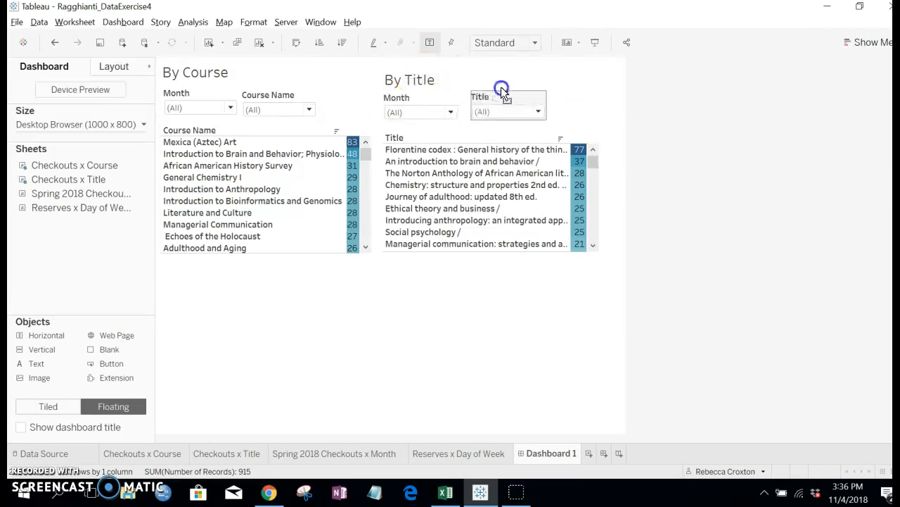
pyautogui.click(739, 147)
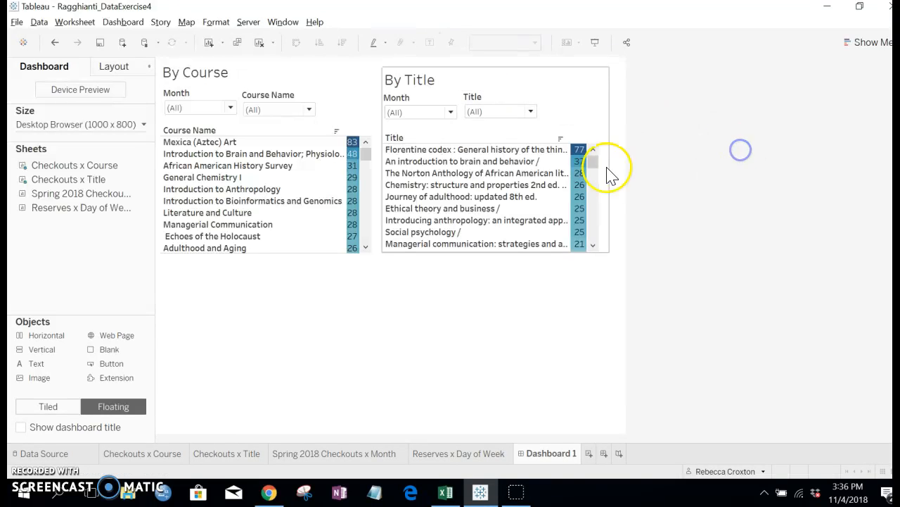
# Increase the row height of the By Title list and return to its first entry
pyautogui.click(424, 246)
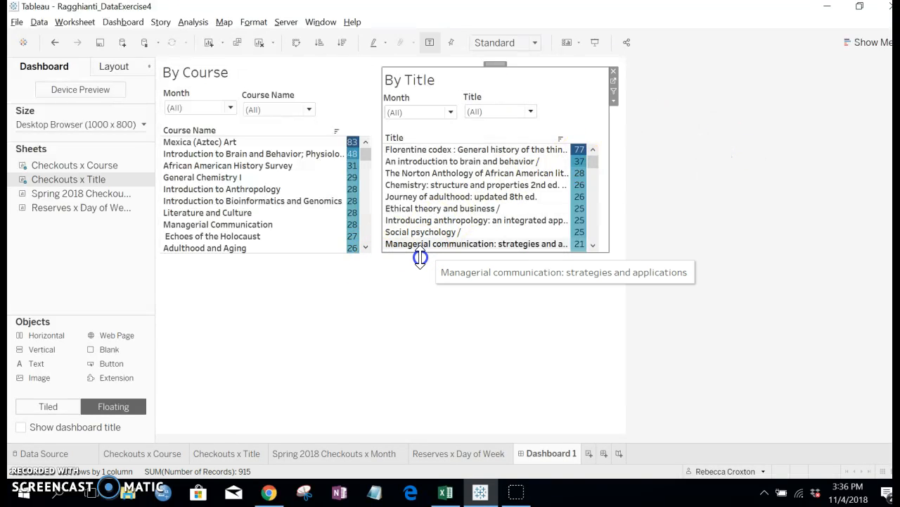
pyautogui.moveTo(420, 257); pyautogui.dragTo(430, 251)
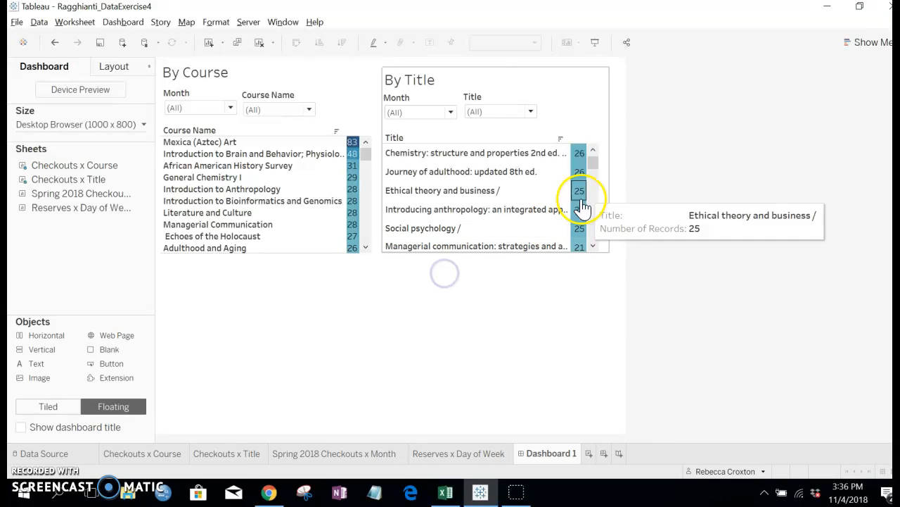
pyautogui.moveTo(596, 169); pyautogui.dragTo(609, 139)
# Add the Spring 2018 Checkouts x Month sheet below By Course, enlarge it, and move its Month filter under its title
pyautogui.moveTo(50, 199)
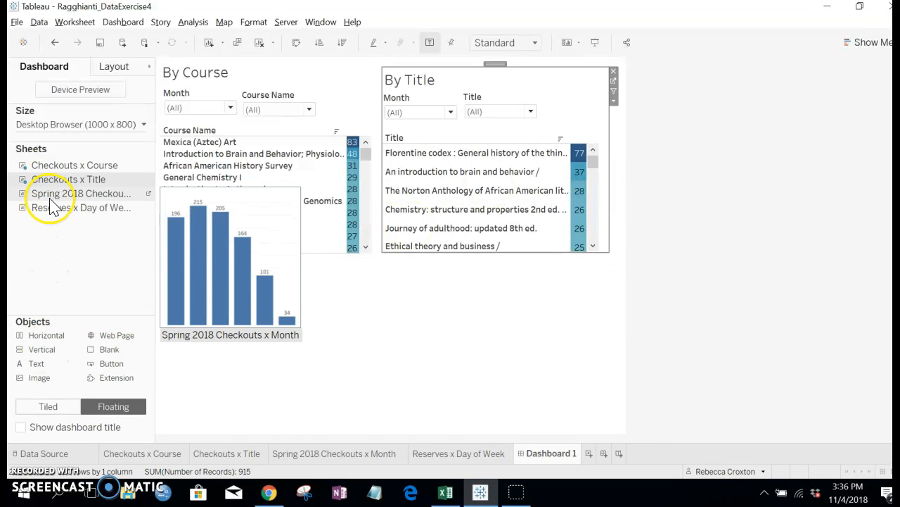
pyautogui.moveTo(51, 198); pyautogui.dragTo(162, 264)
pyautogui.moveTo(320, 372); pyautogui.dragTo(369, 378)
pyautogui.moveTo(302, 391); pyautogui.dragTo(301, 429)
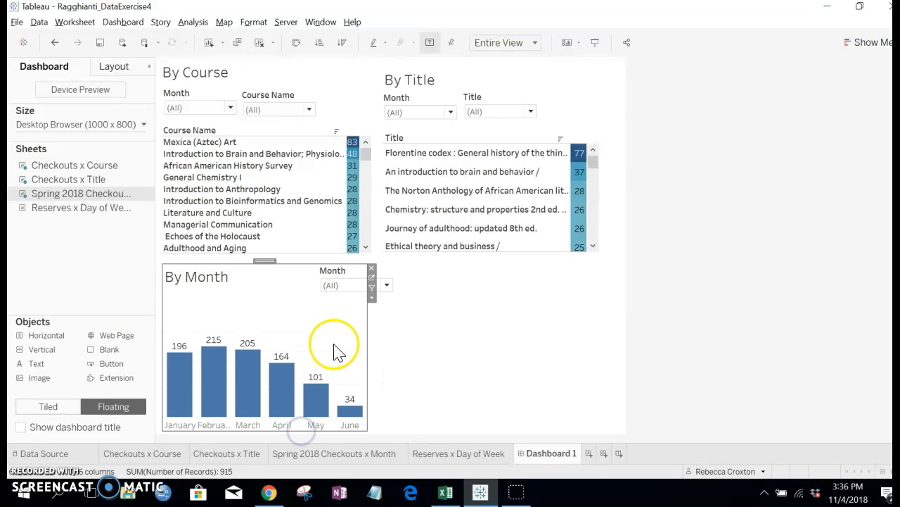
pyautogui.click(344, 278)
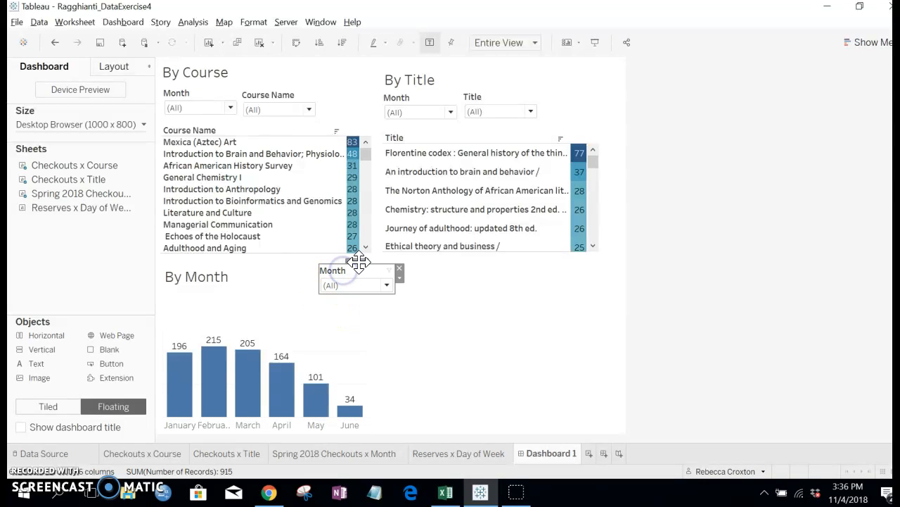
pyautogui.moveTo(211, 280); pyautogui.dragTo(203, 284)
# Add the Reserves x Day of Week sheet below By Title, enlarge it, and move its Day of Week filter under its title
pyautogui.moveTo(80, 210); pyautogui.dragTo(384, 268)
pyautogui.moveTo(537, 386); pyautogui.dragTo(600, 420)
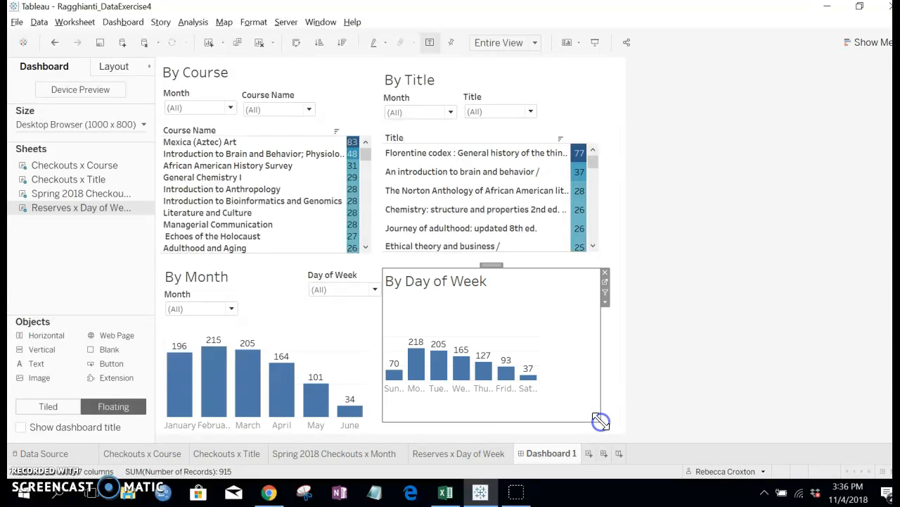
pyautogui.click(334, 279)
pyautogui.moveTo(334, 279); pyautogui.dragTo(417, 289)
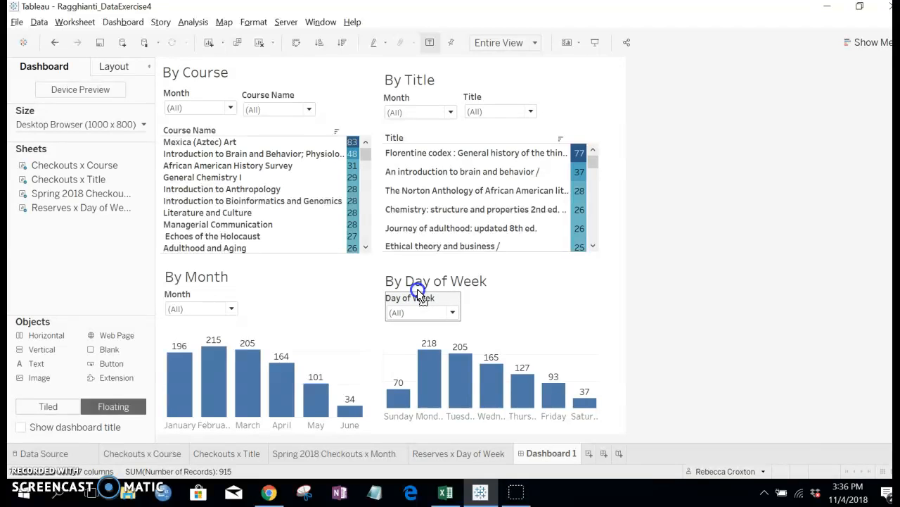
pyautogui.click(734, 299)
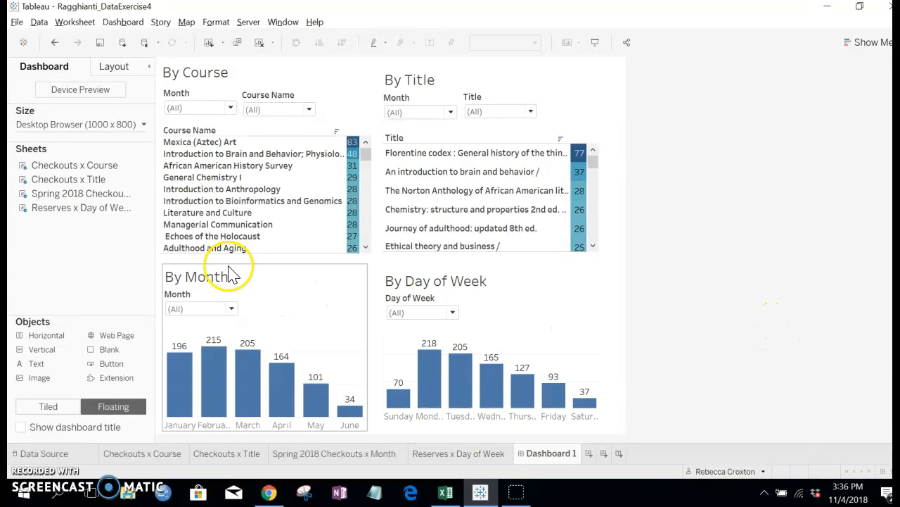